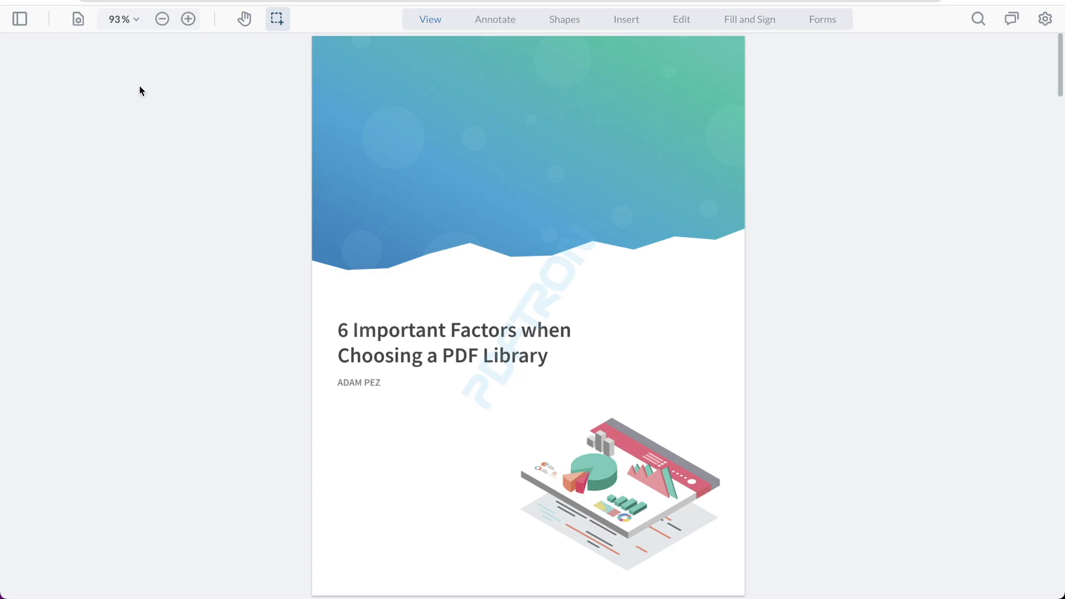
# Show the page thumbnails and open the more-options menu for page 1.
pyautogui.click(24, 25)
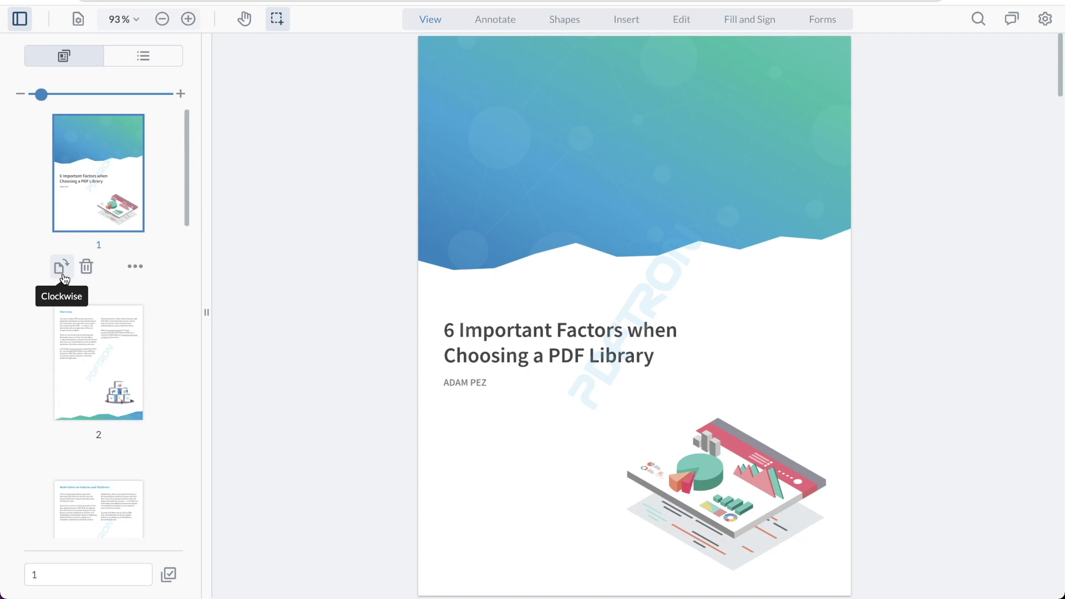
pyautogui.click(135, 269)
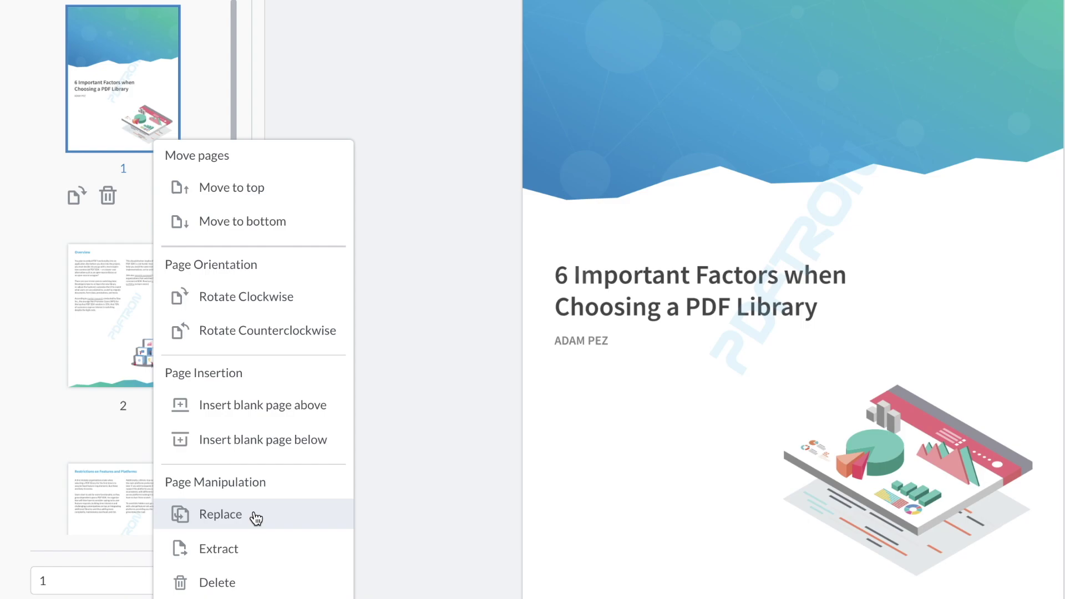
# Replace page 1 with the blue cover page 1 from an uploaded copy of the document.
pyautogui.click(255, 515)
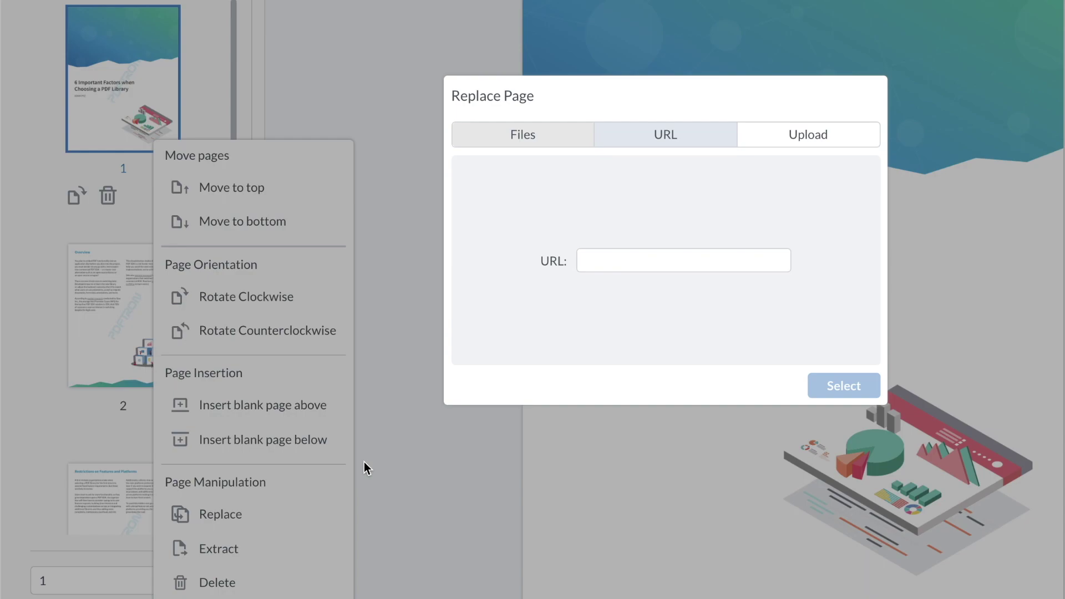
pyautogui.click(780, 139)
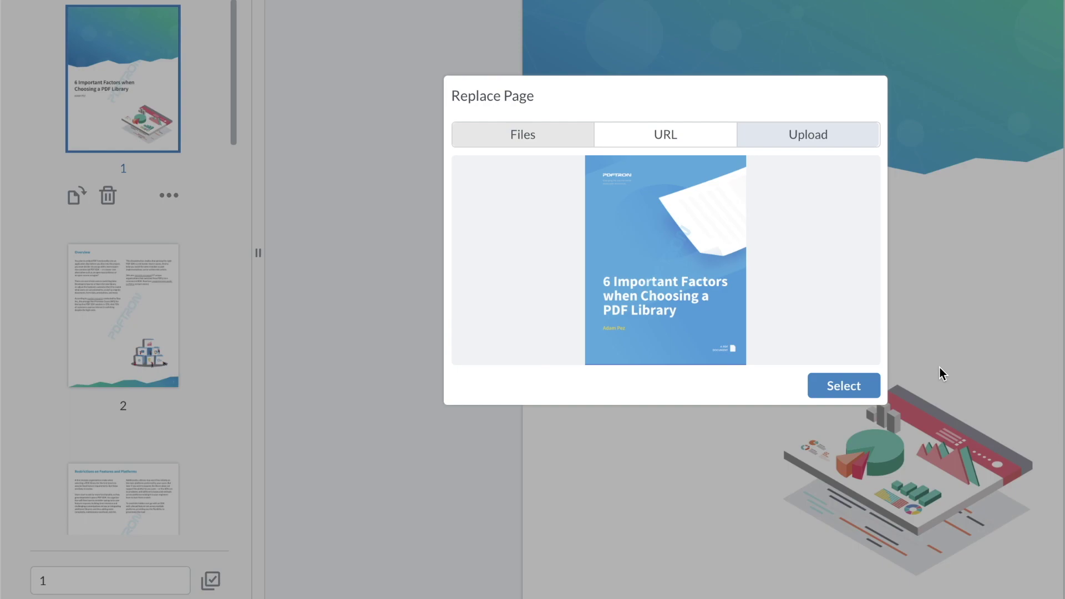
pyautogui.click(861, 387)
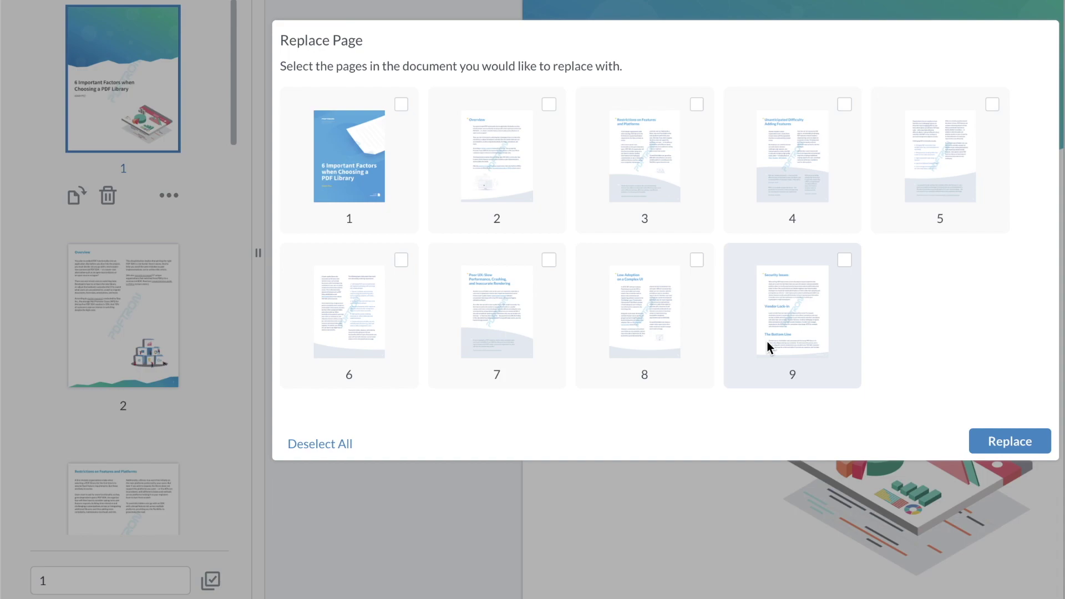
pyautogui.click(401, 105)
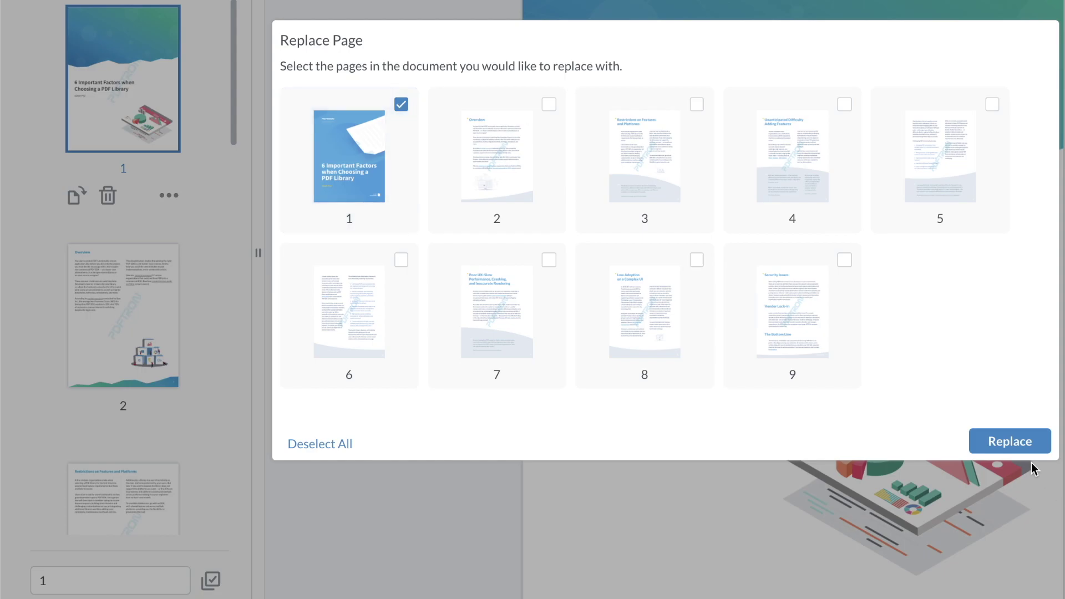
pyautogui.click(998, 441)
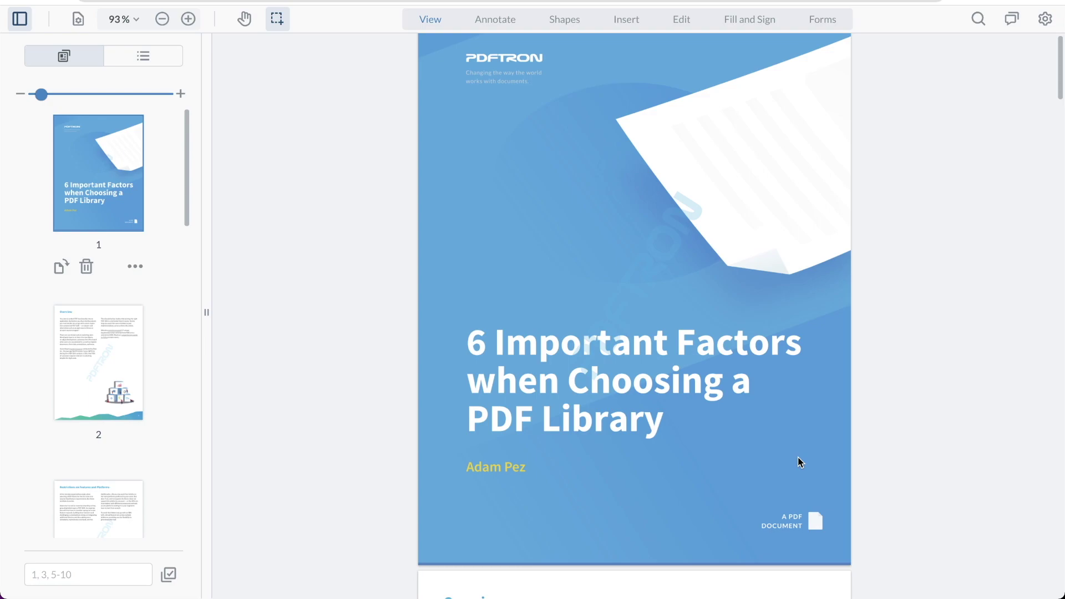
# Widen the thumbnail panel to three pages per row, selecting pages 1–6 and 8 before clearing the selection.
pyautogui.scroll(1, 800, 462)
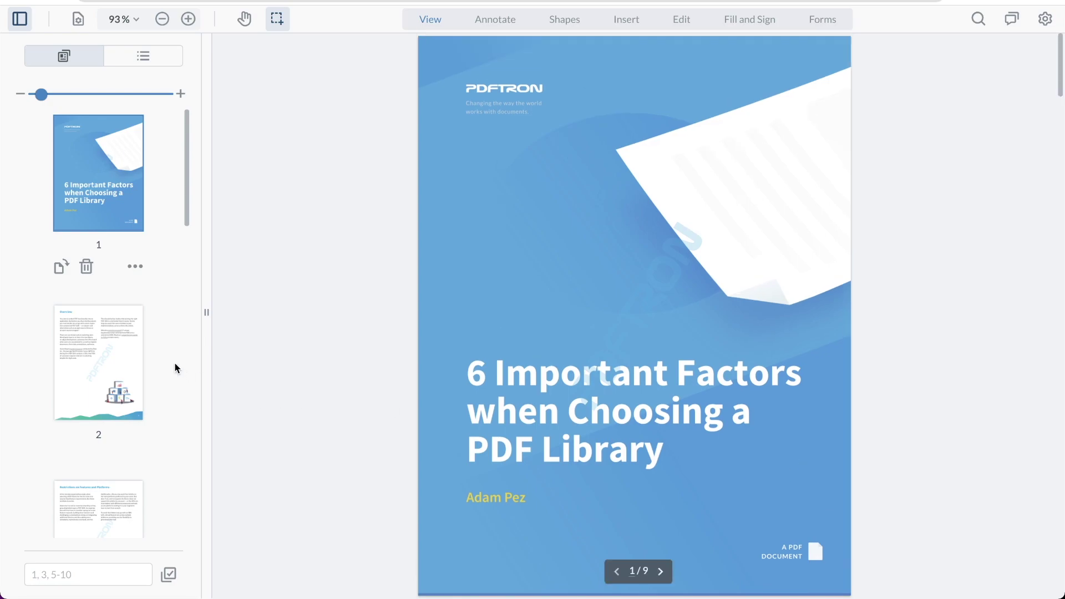
pyautogui.click(169, 576)
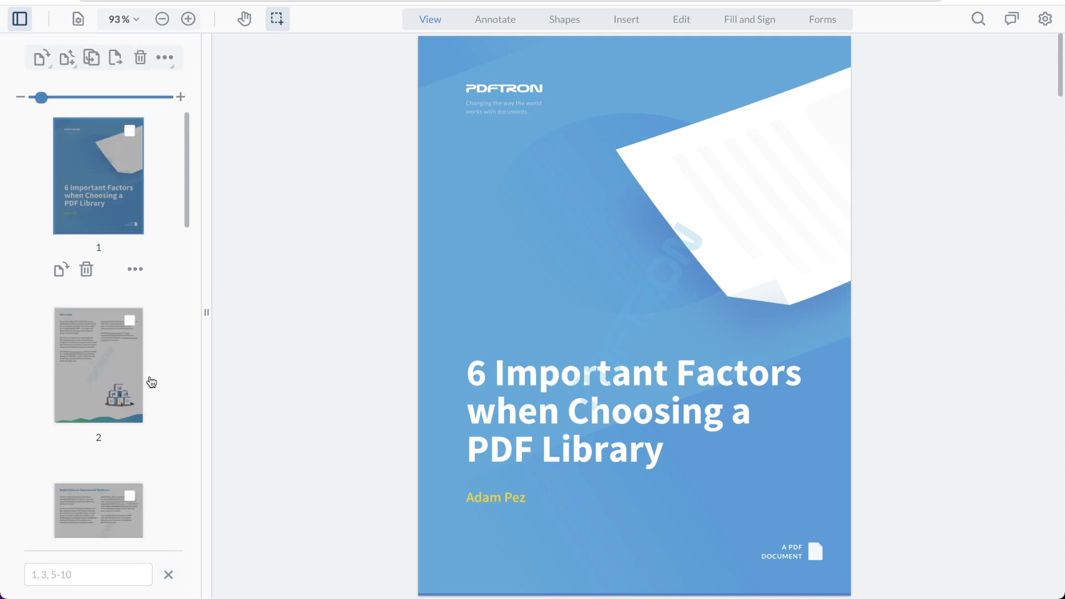
pyautogui.moveTo(206, 295); pyautogui.dragTo(390, 298)
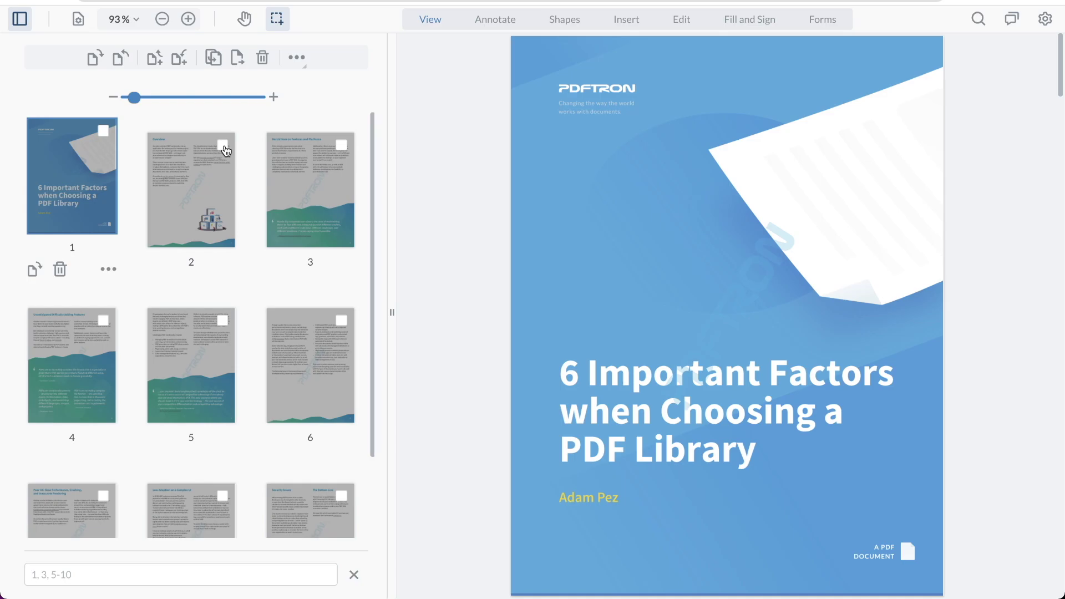
pyautogui.keyDown('shift'); pyautogui.click(319, 367); pyautogui.keyUp('shift')
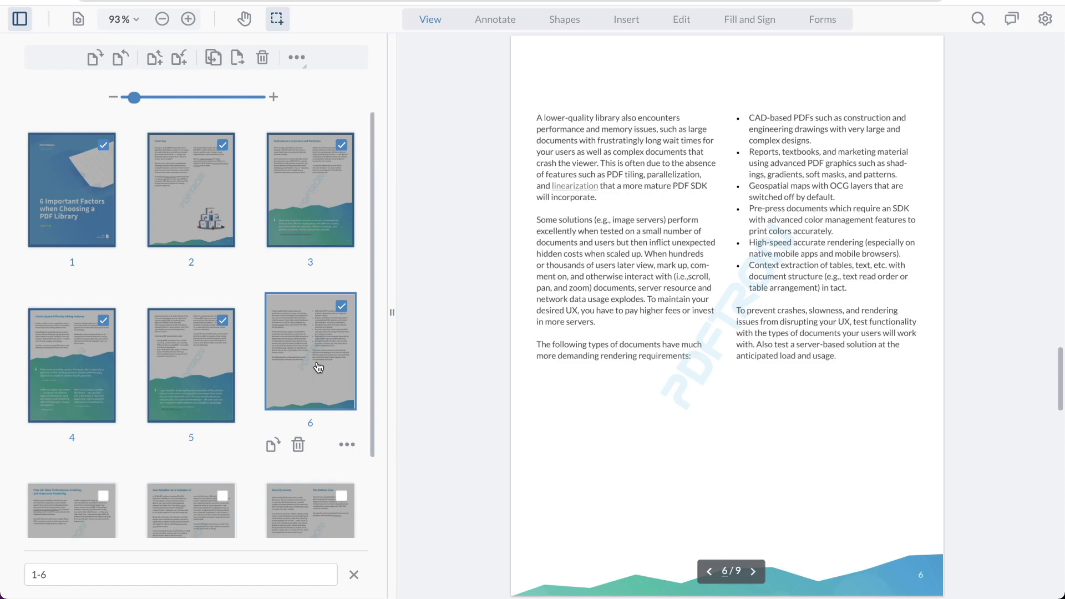
pyautogui.keyDown('ctrl'); pyautogui.click(202, 499); pyautogui.keyUp('ctrl')
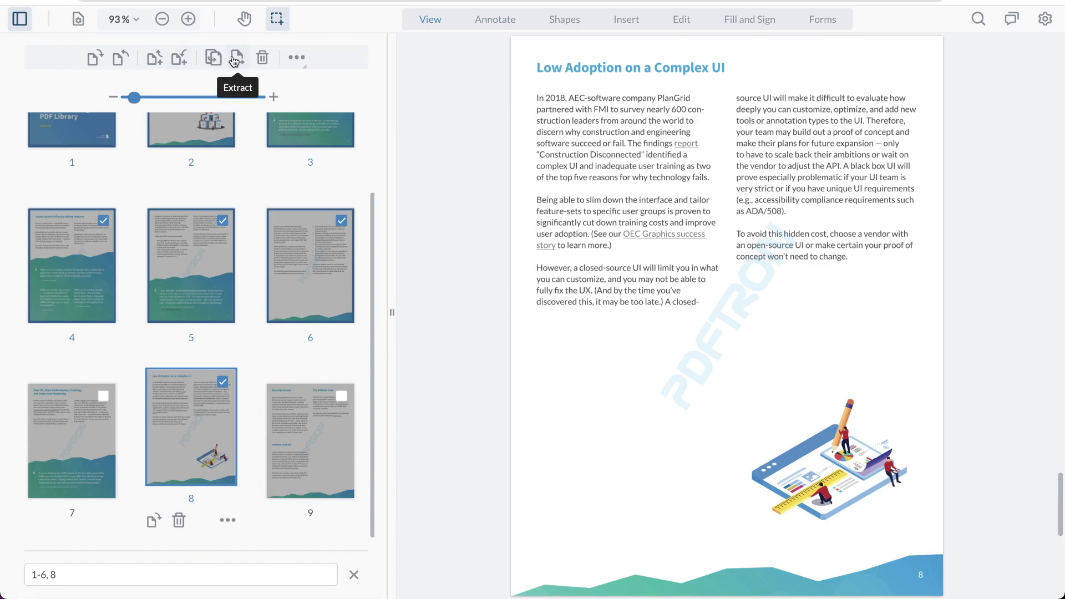
pyautogui.click(354, 574)
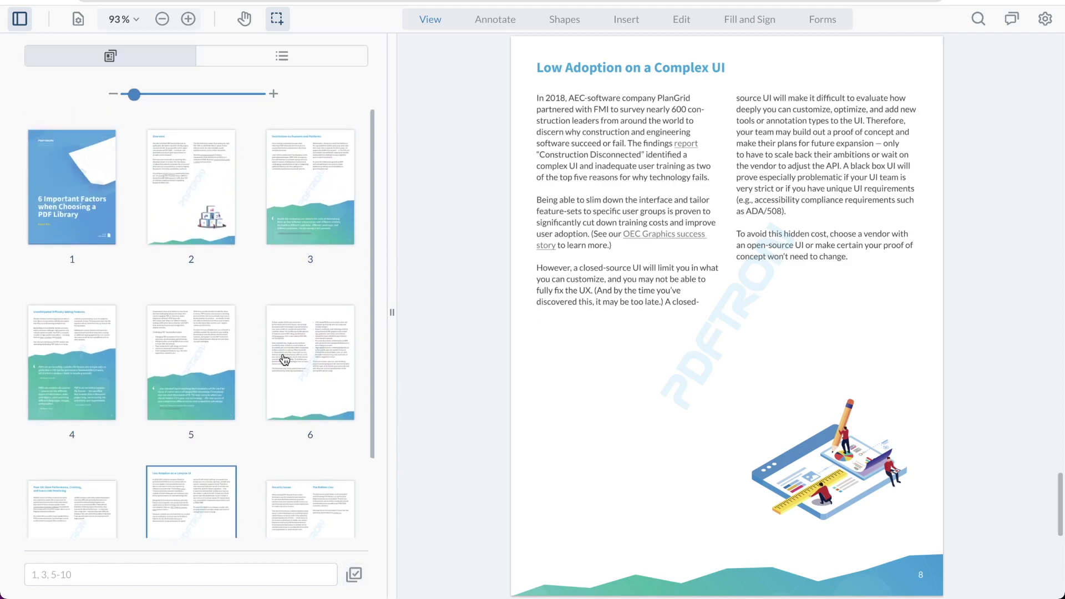
# Insert a blank page above the blue cover page.
pyautogui.click(89, 224)
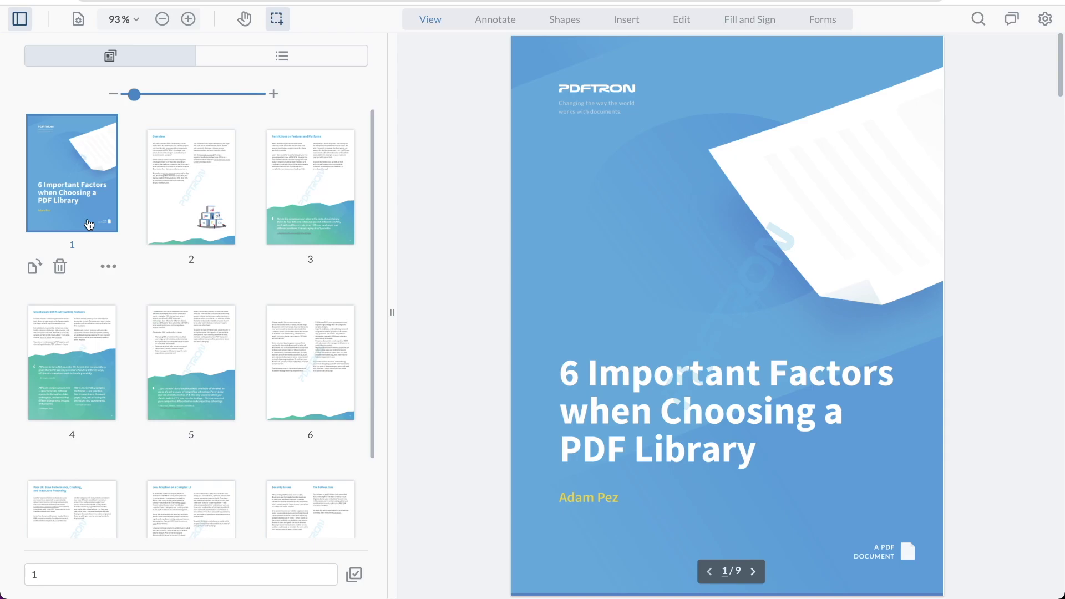
pyautogui.click(108, 266)
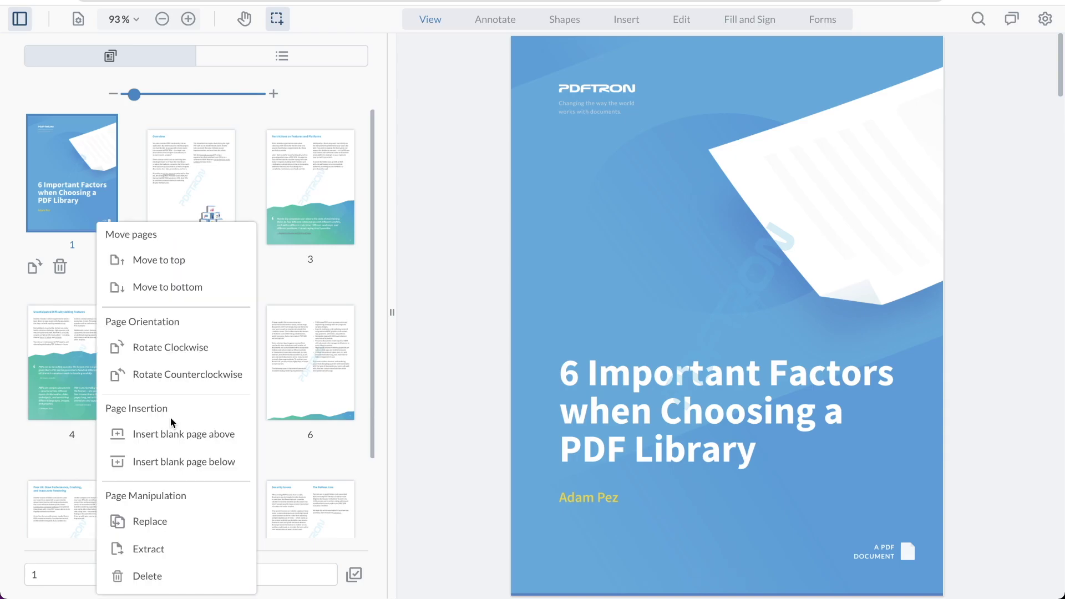
pyautogui.click(195, 439)
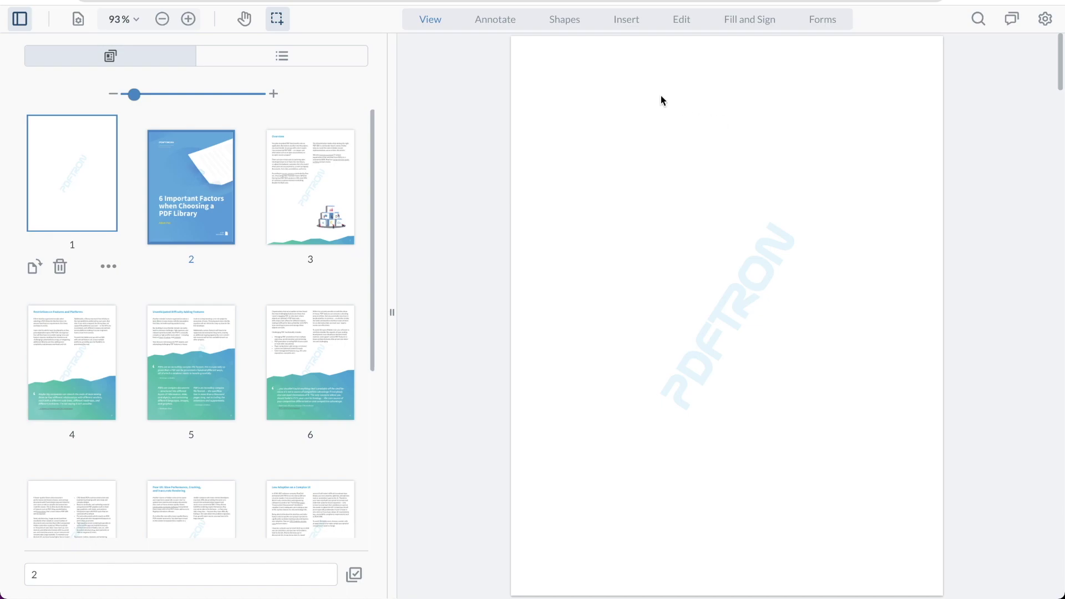
# Choose the Free Text tool and set its style to Helvetica at 30pt.
pyautogui.click(488, 27)
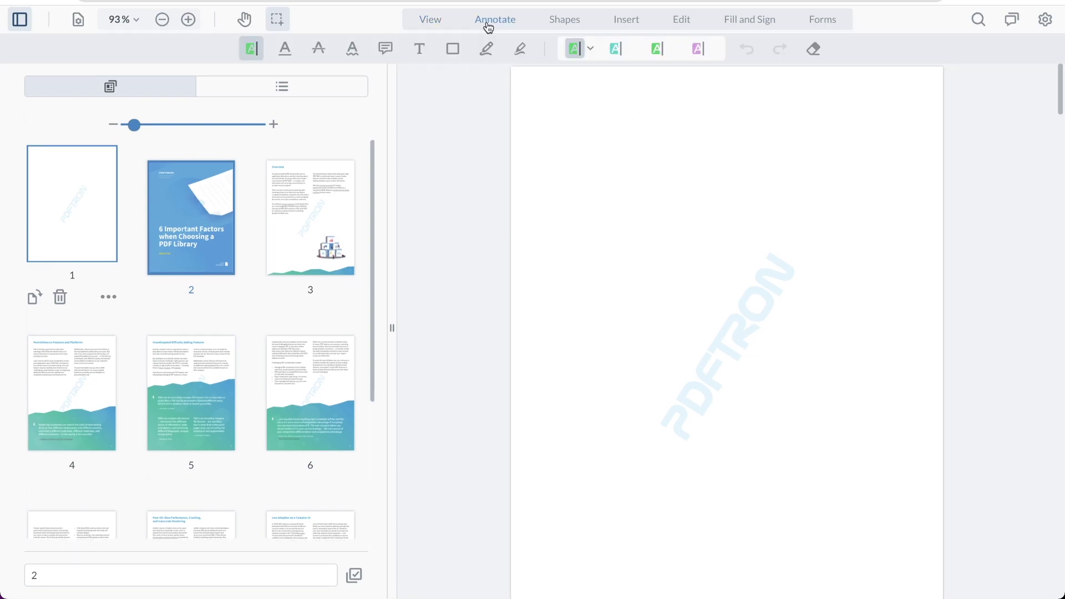
pyautogui.click(421, 50)
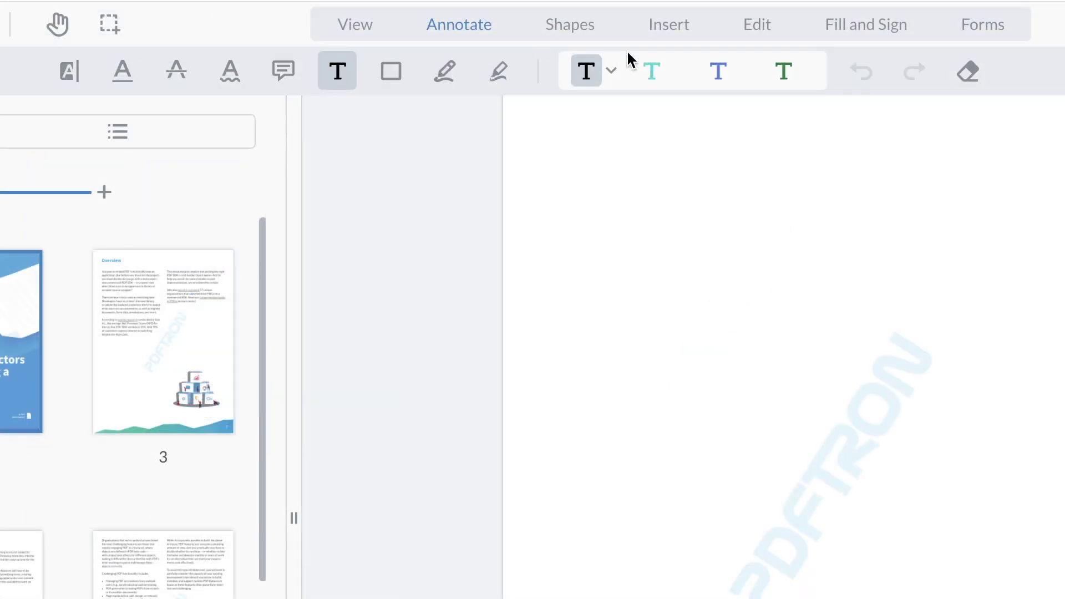
pyautogui.click(616, 73)
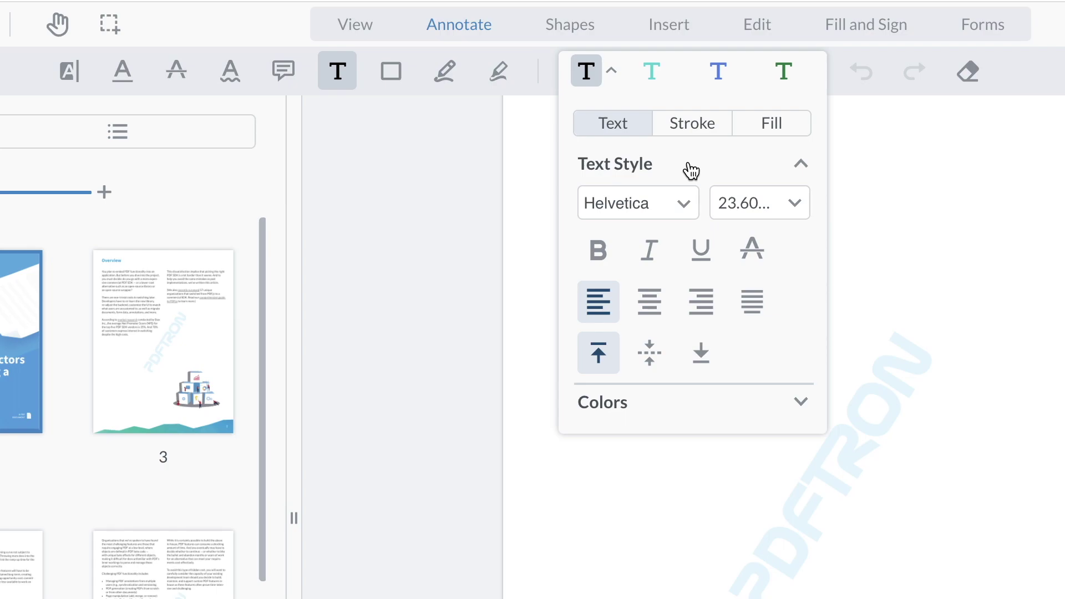
pyautogui.click(690, 210)
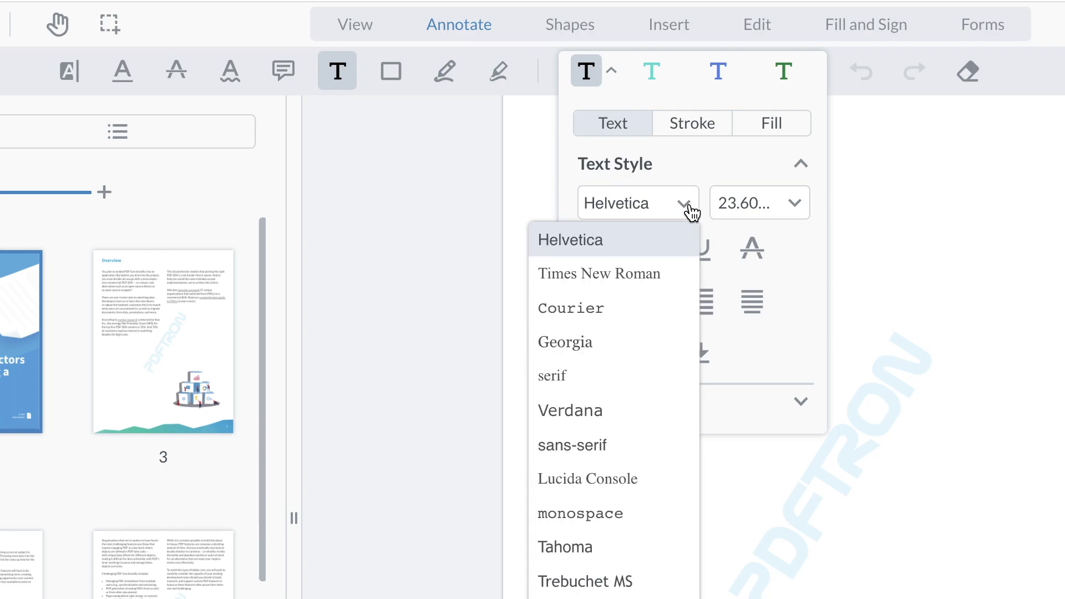
pyautogui.click(688, 209)
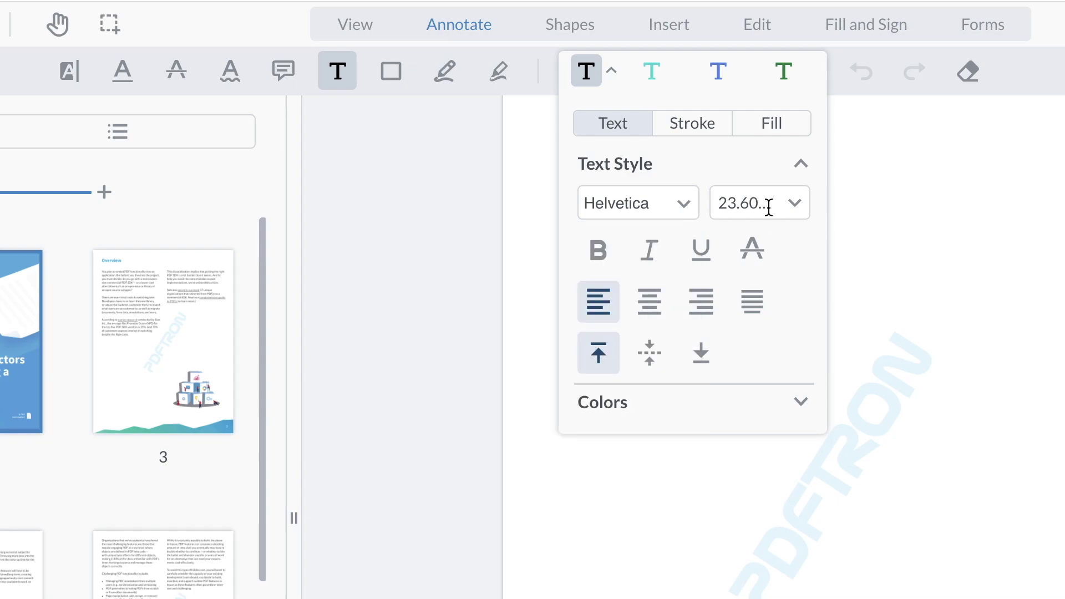
pyautogui.click(796, 209)
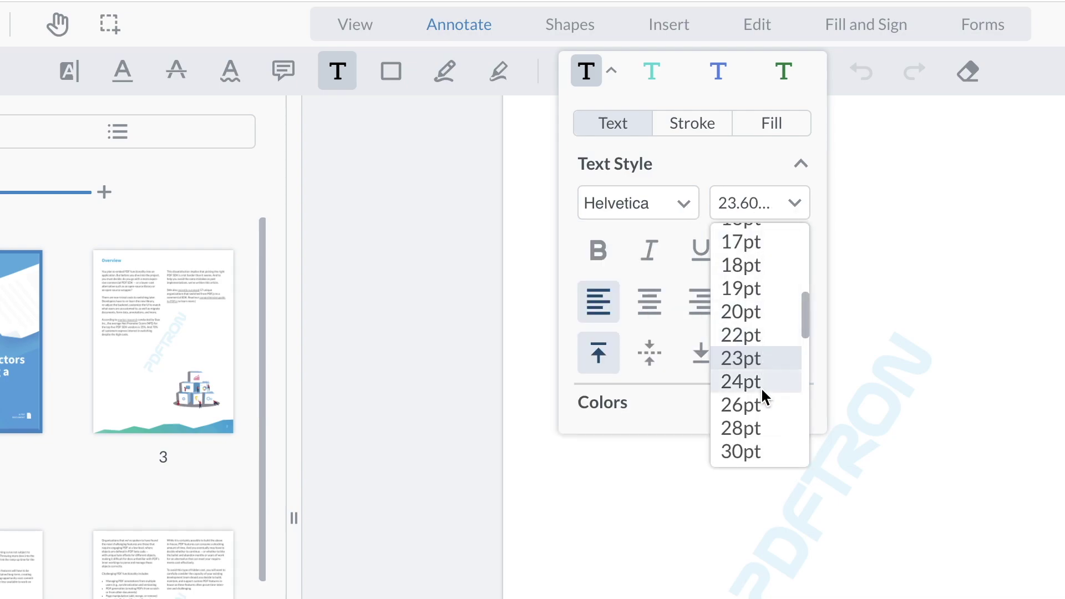
pyautogui.click(744, 450)
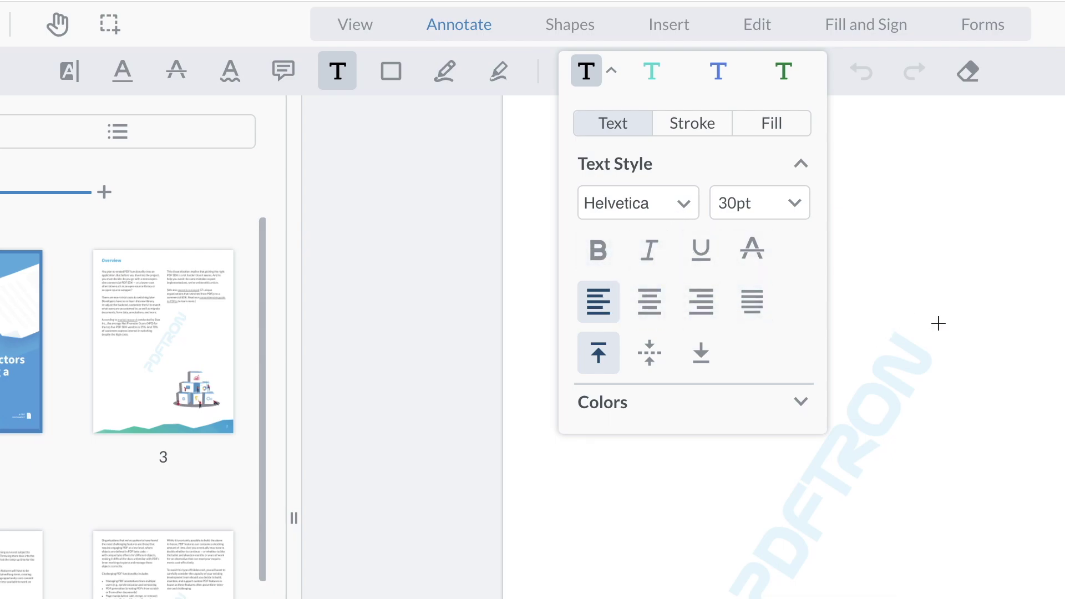
# Add a text box reading 'PDFTron's WebViewer 8.2 Release' on the blank first page.
pyautogui.moveTo(626, 496); pyautogui.dragTo(1050, 598)
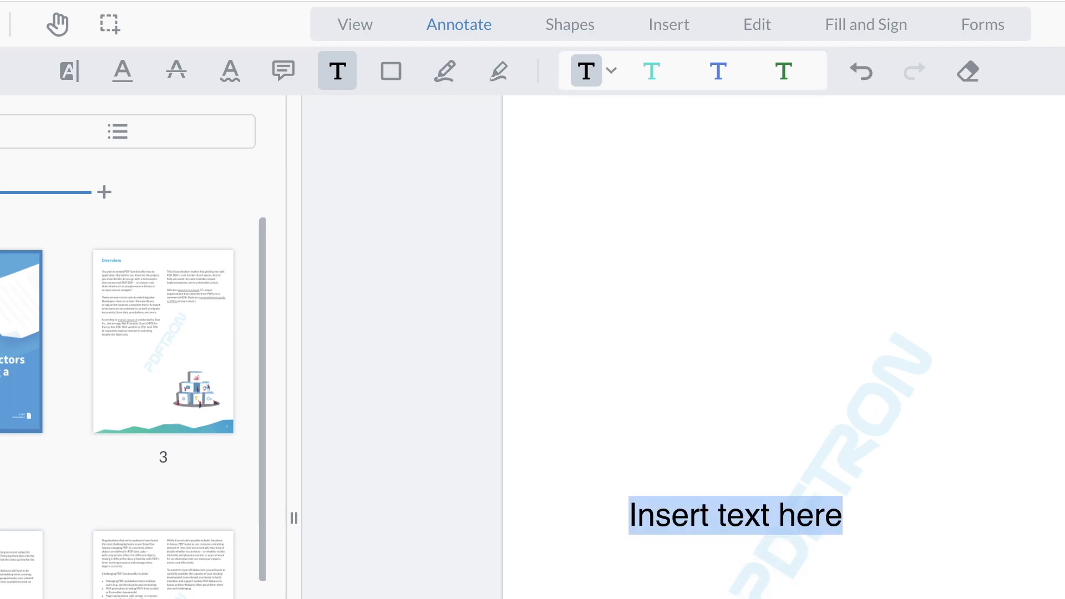
pyautogui.write('PDFTron')
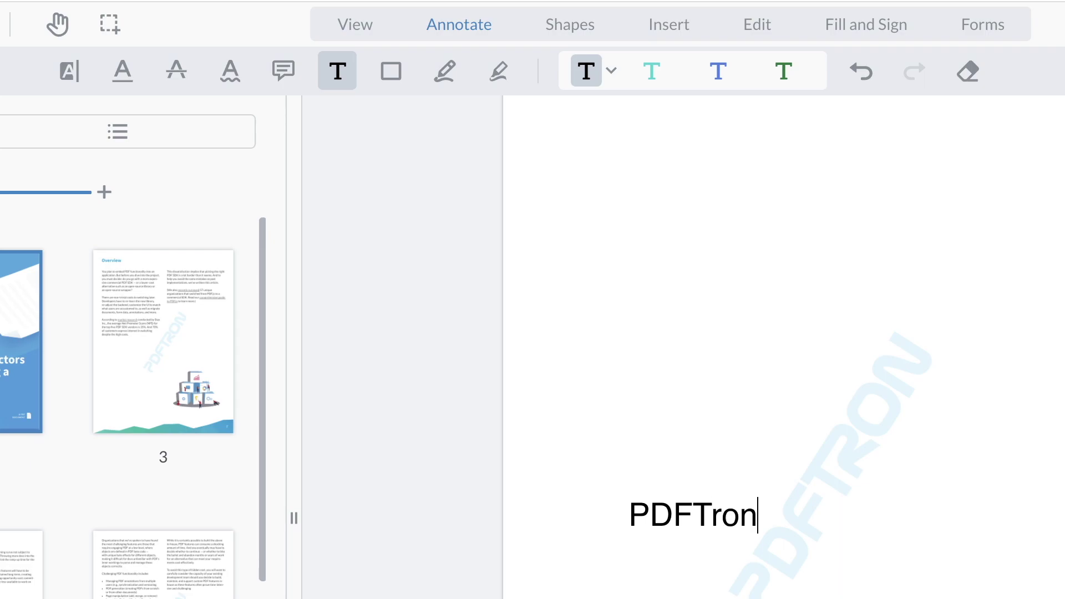
pyautogui.write("'s WebViewer ")
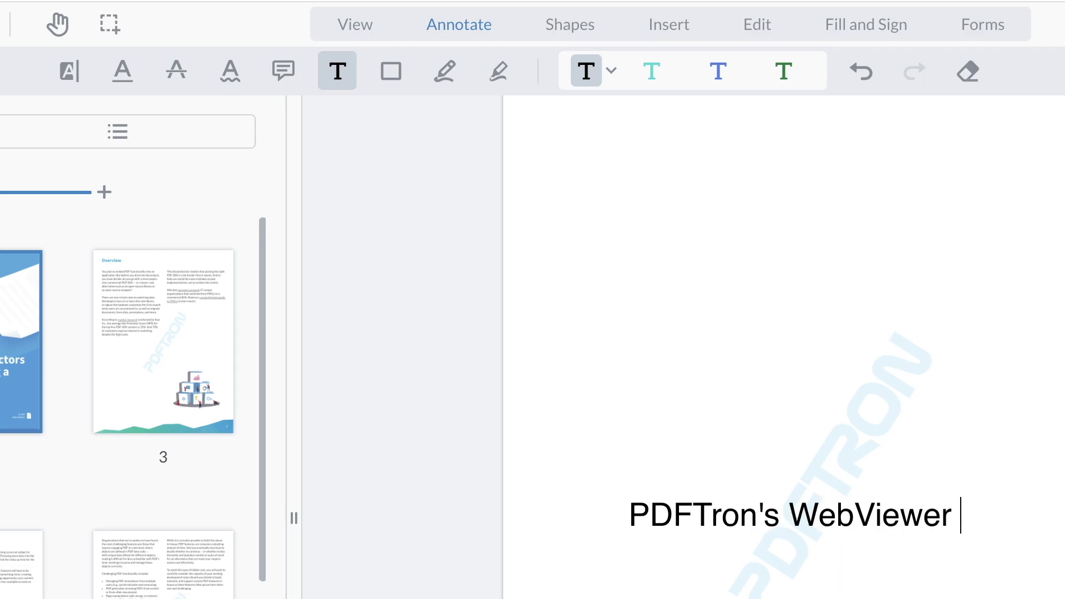
pyautogui.write('8.2')
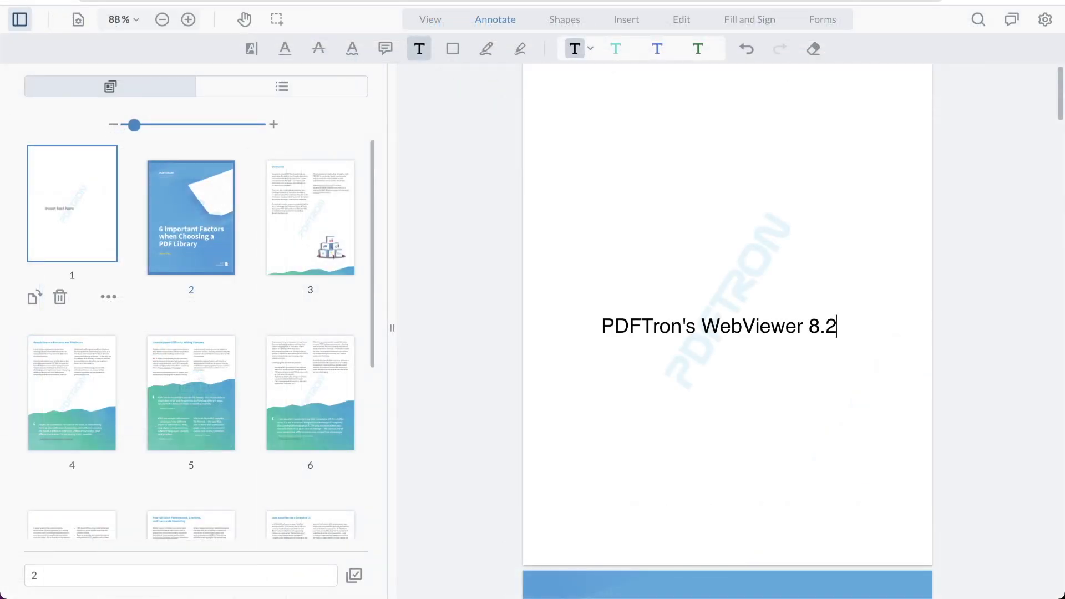
pyautogui.write(' Release')
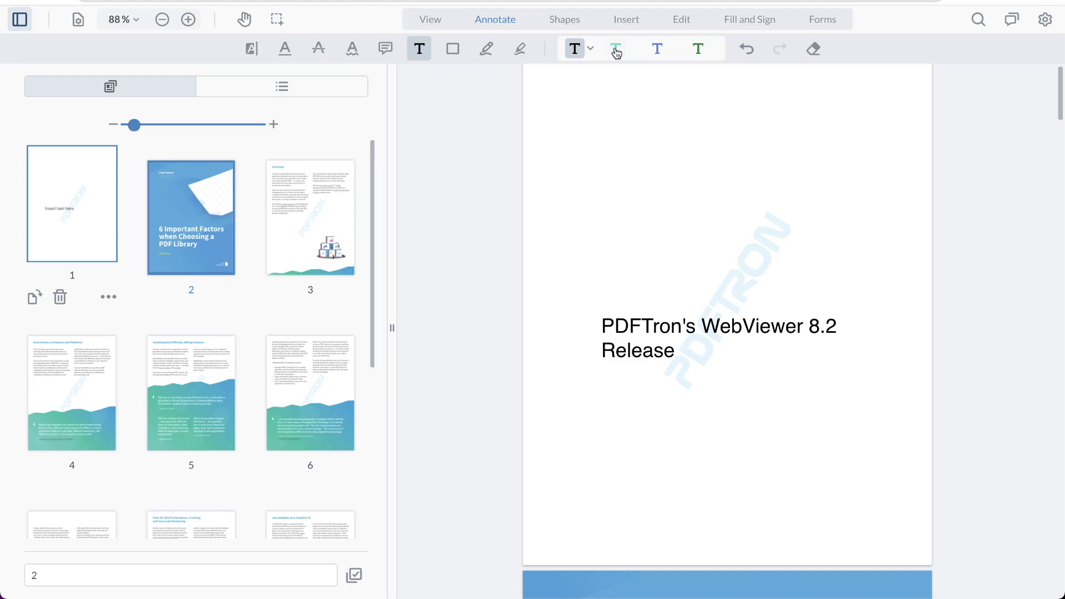
pyautogui.click(705, 298)
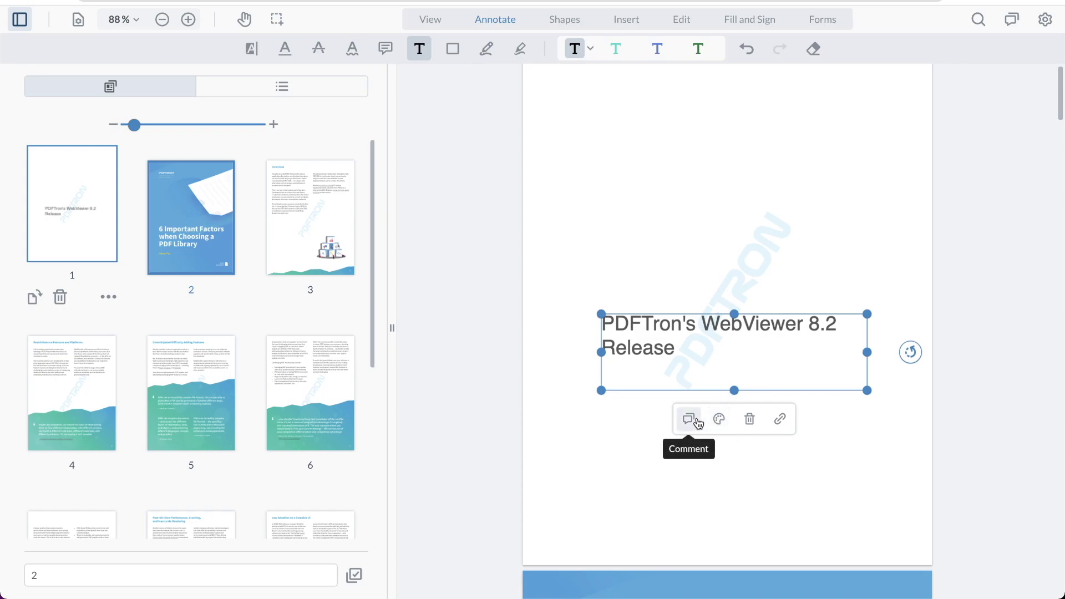
# Center the title horizontally and vertically in its box, then move it slightly higher.
pyautogui.click(719, 420)
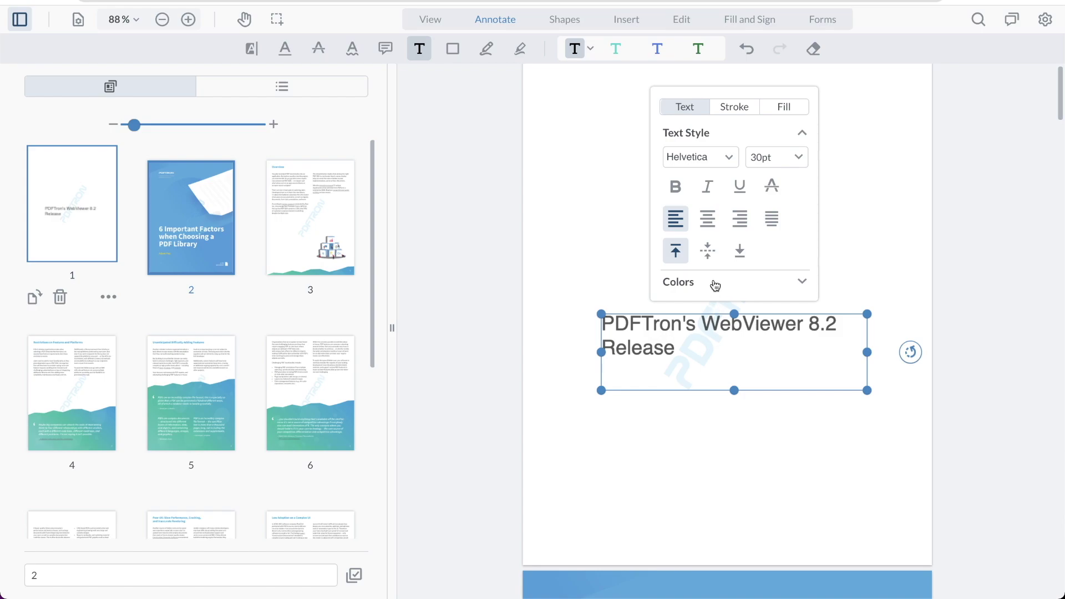
pyautogui.click(714, 227)
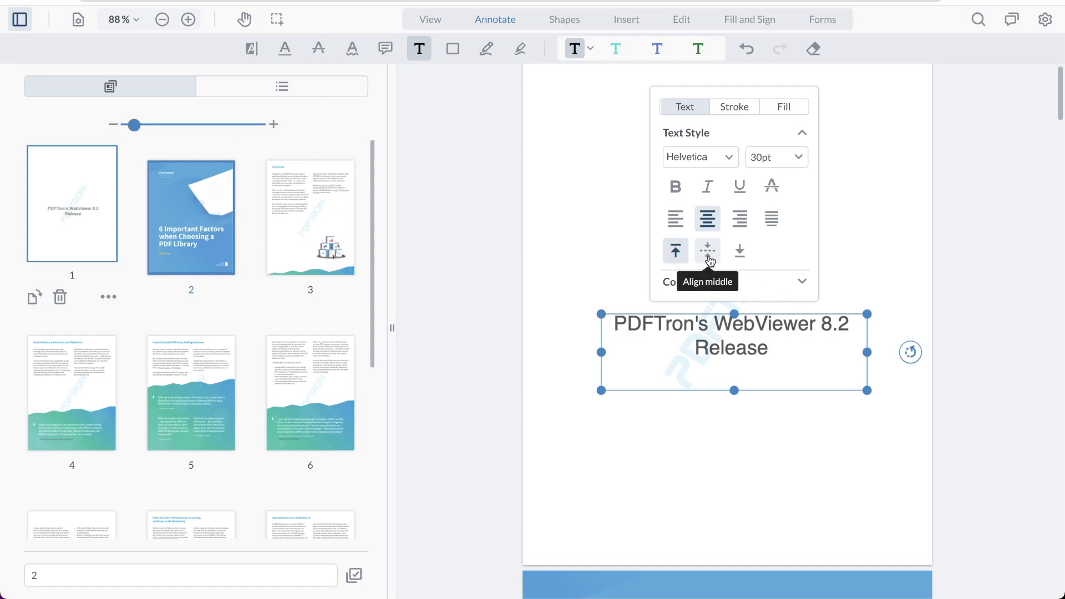
pyautogui.click(710, 257)
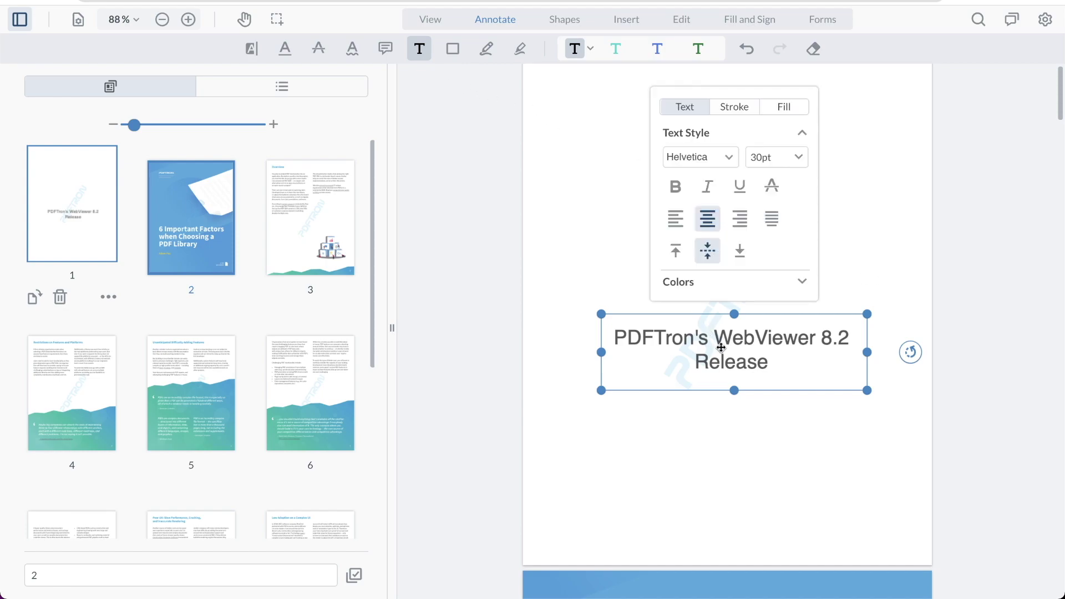
pyautogui.moveTo(720, 347); pyautogui.dragTo(725, 298)
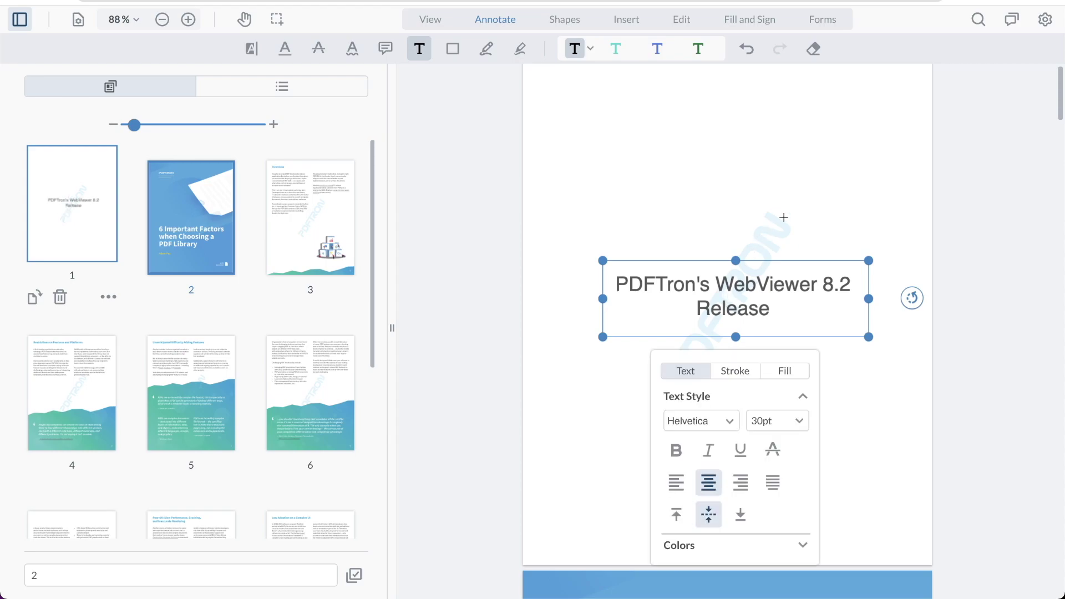
# Hide the thumbnails, show the comments list, and scroll down to the Overview page.
pyautogui.press('Escape')
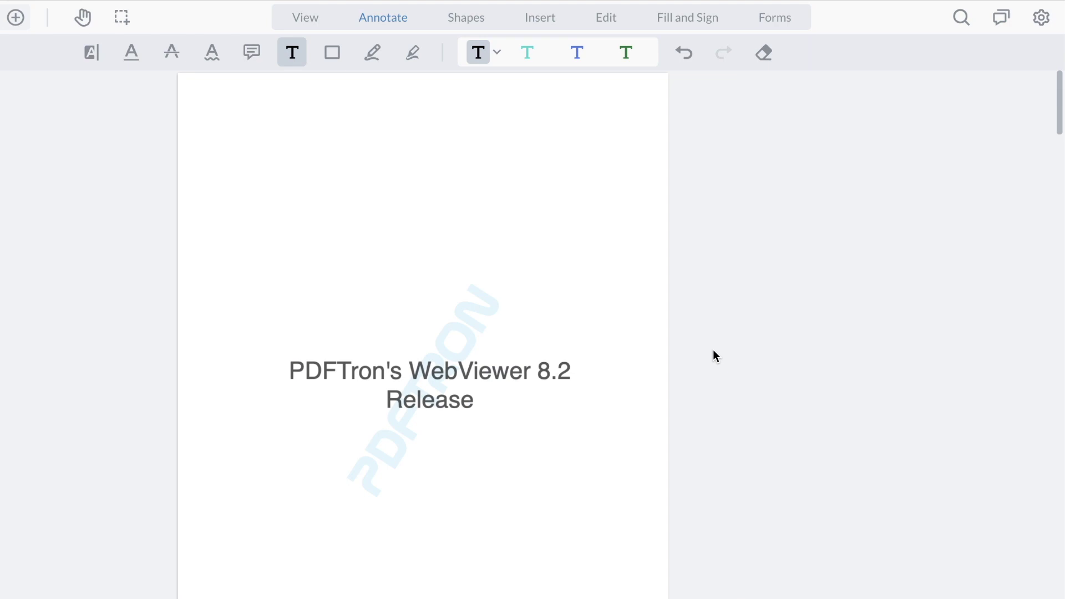
pyautogui.click(998, 22)
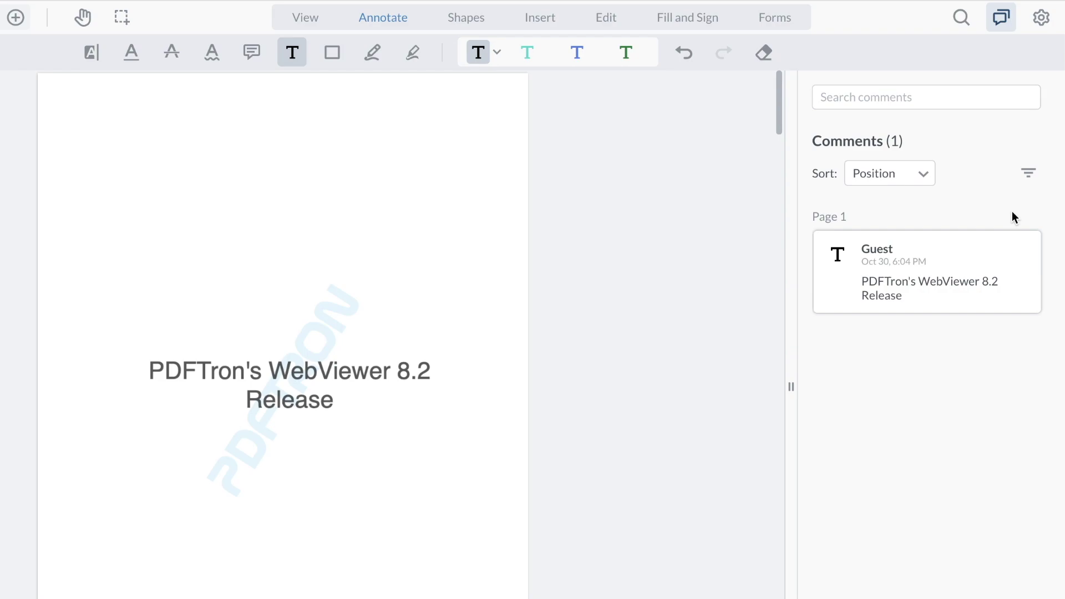
pyautogui.scroll(-15, 567, 337)
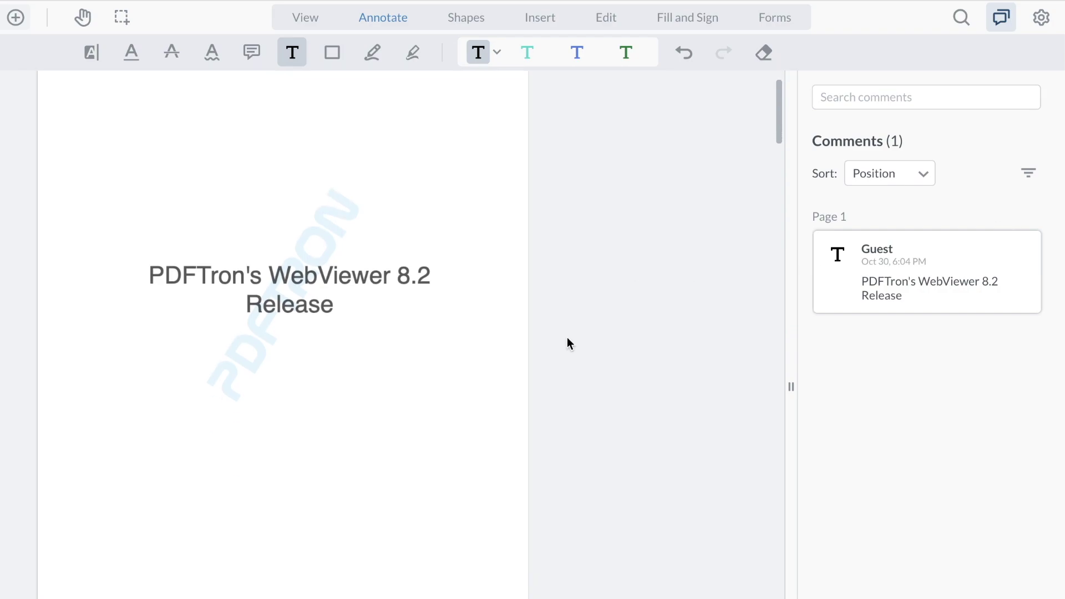
pyautogui.scroll(-4, 567, 337)
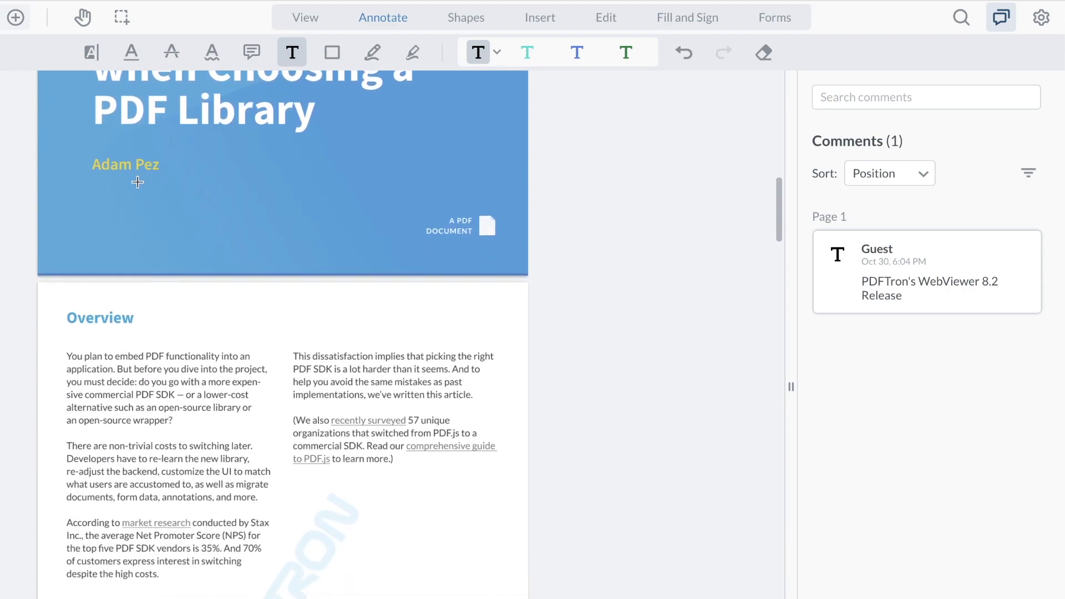
# Highlight the first Overview paragraph and write the comment 'I really like this paragraph'.
pyautogui.click(95, 63)
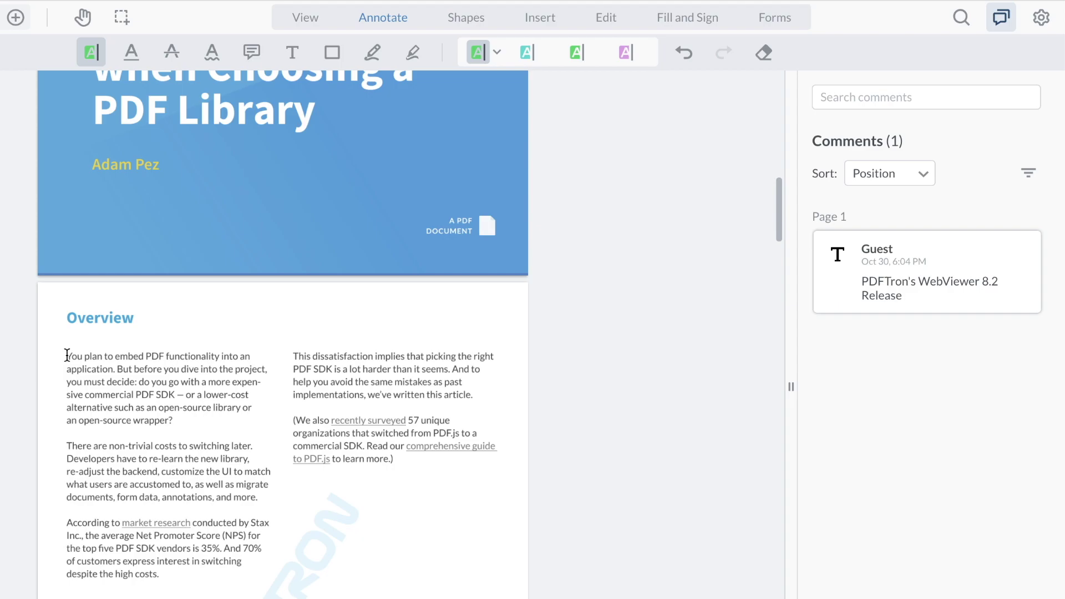
pyautogui.moveTo(67, 355); pyautogui.dragTo(194, 430)
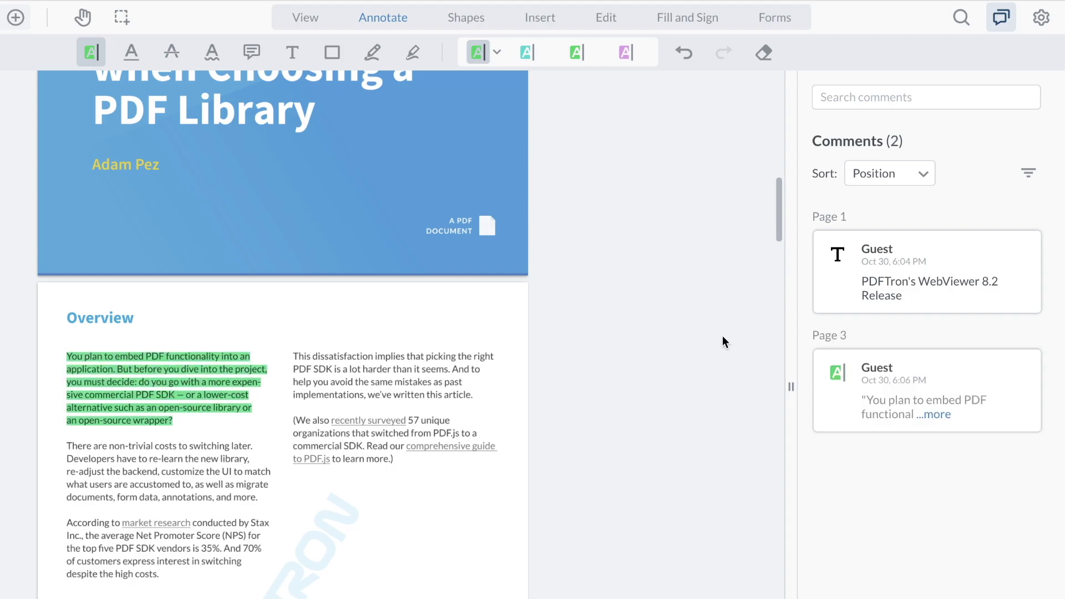
pyautogui.click(913, 376)
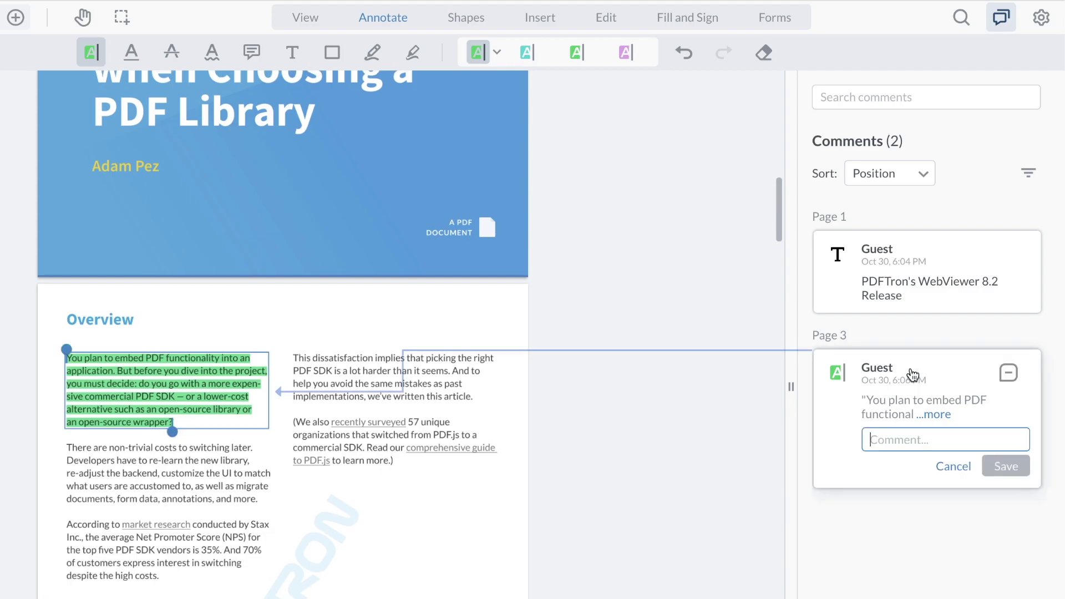
pyautogui.click(939, 415)
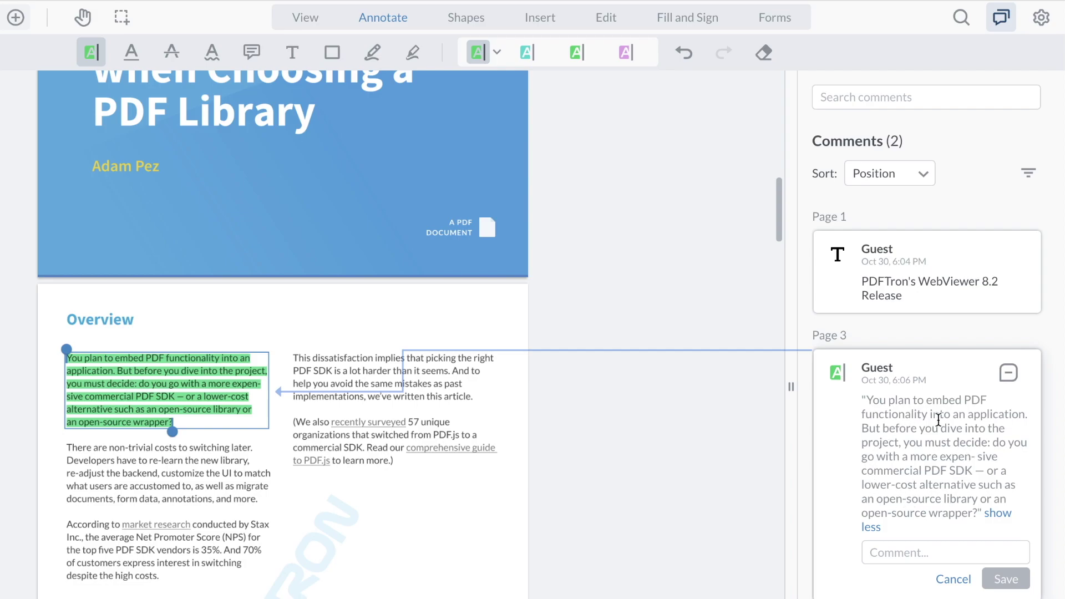
pyautogui.click(904, 553)
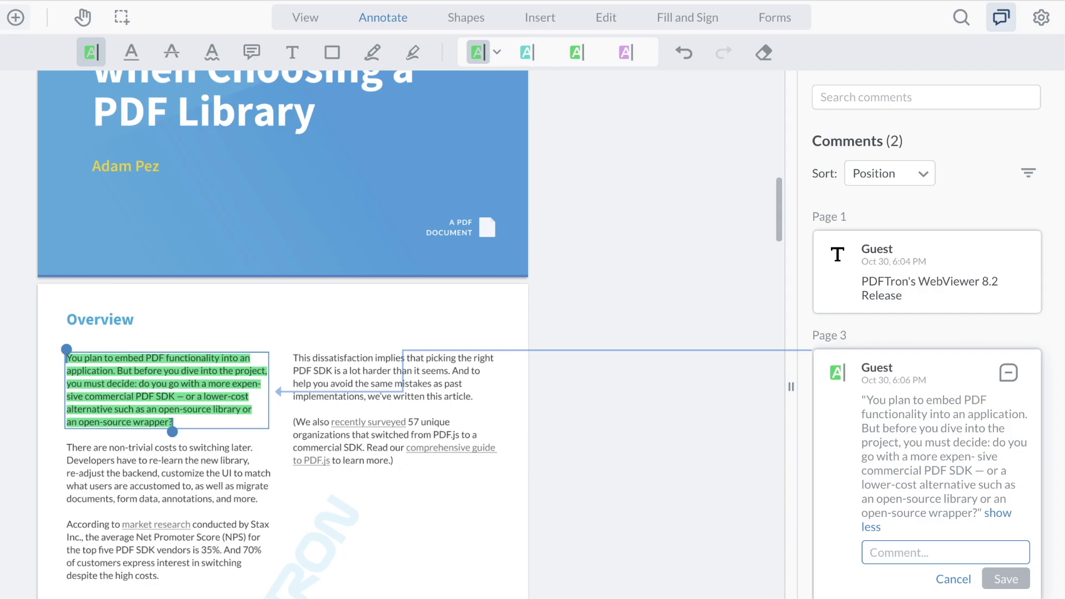
pyautogui.write('I really like this pa')
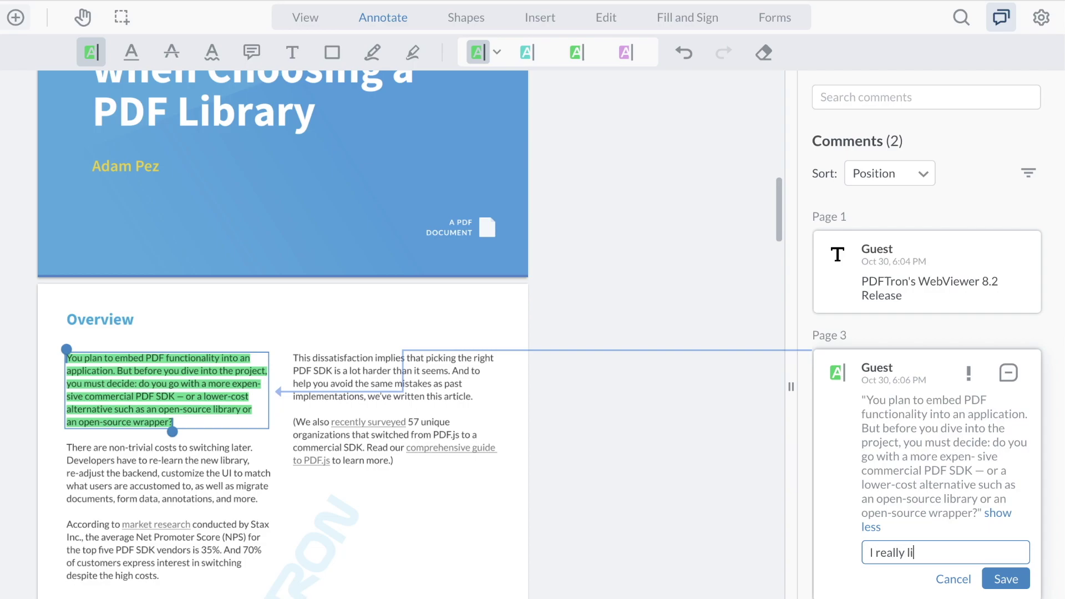
pyautogui.write('ragraph')
# Save the highlight's comment and post the reply 'Awesome!' under it.
pyautogui.click(1006, 578)
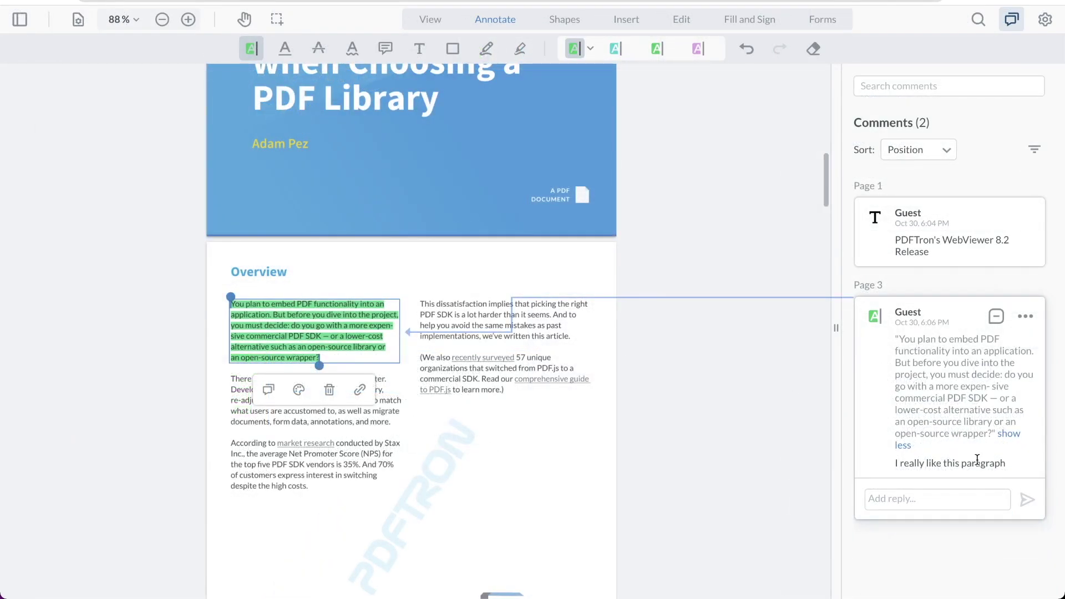
pyautogui.click(956, 494)
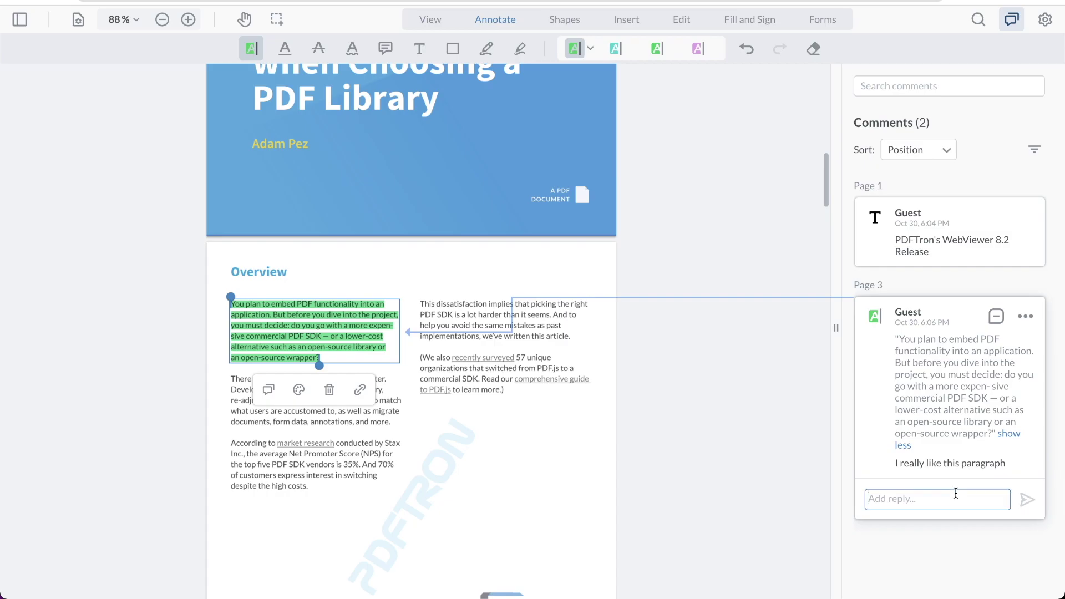
pyautogui.write('Awesome!')
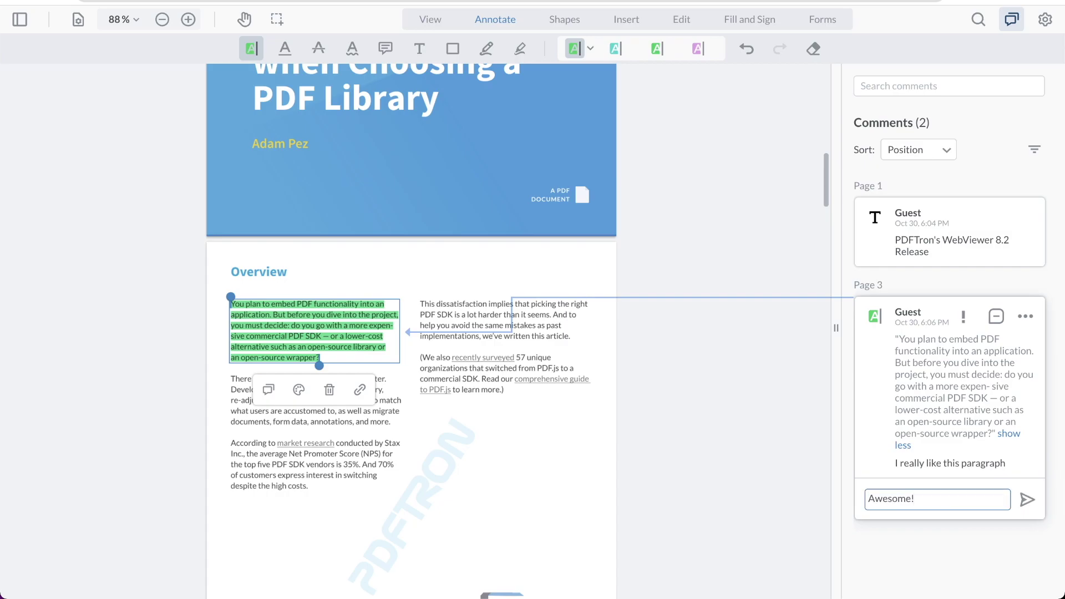
pyautogui.click(1028, 509)
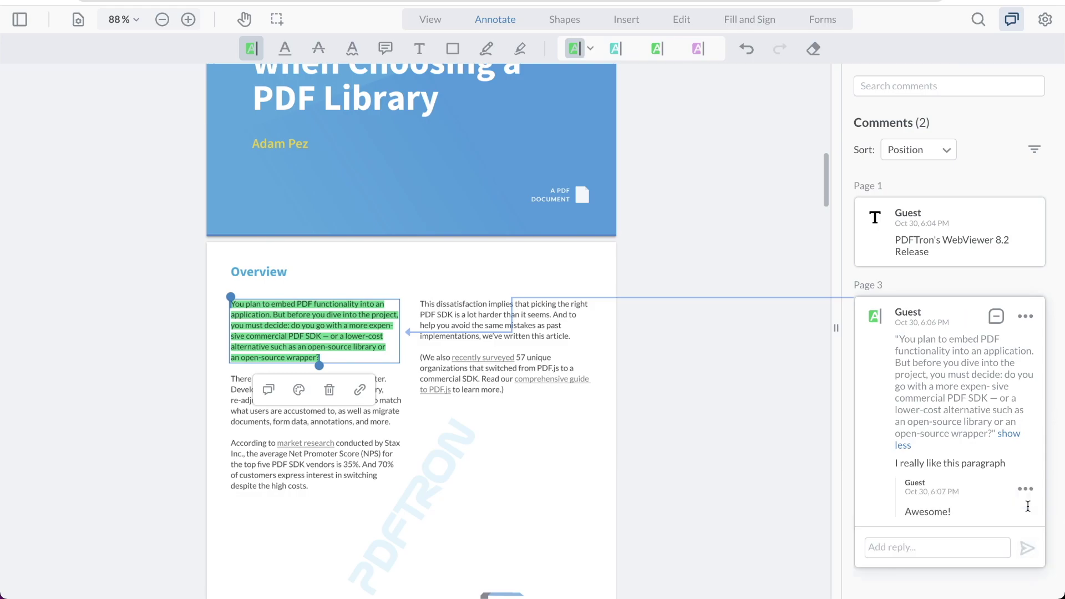